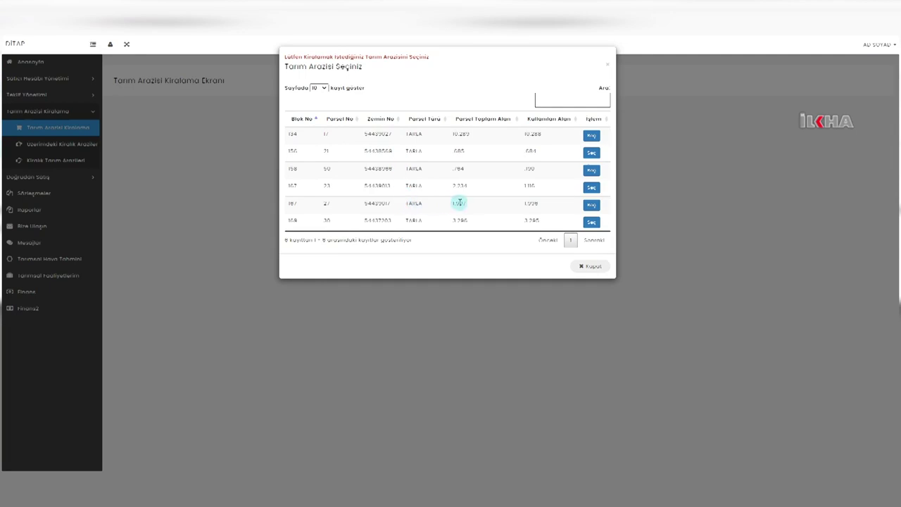
Choose the field parcel in block 167, parcel 27 for rental and accept the legal liability disclaimer
left_click(593, 205)
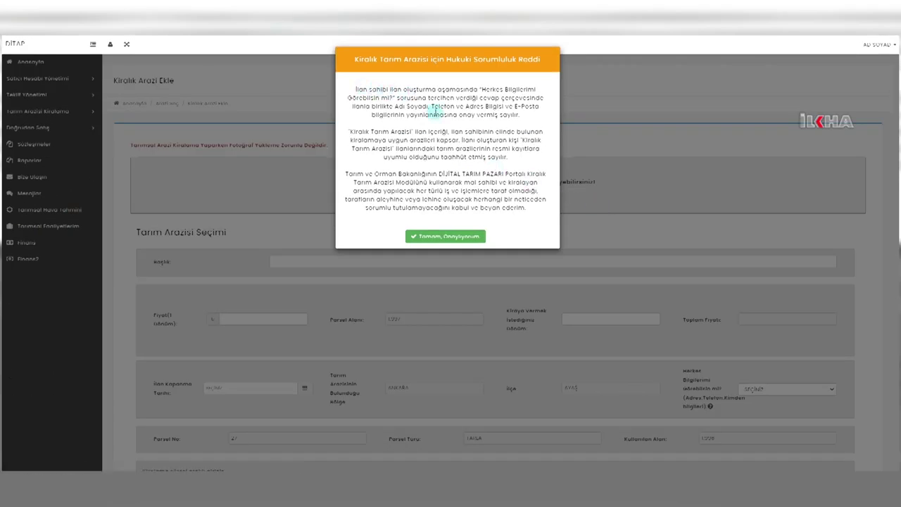
left_click(444, 238)
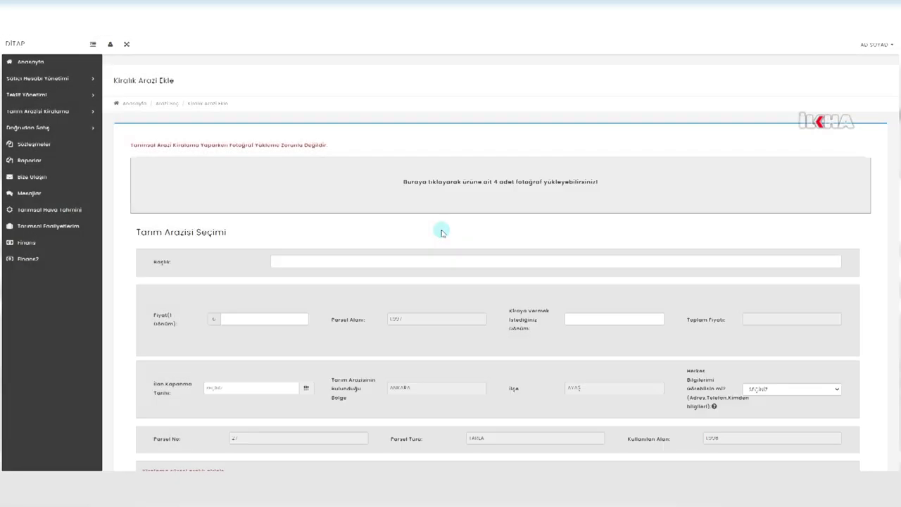
Upload the photo arazi.jpg from the desktop to the rental listing
scroll(442, 233, "down", 1)
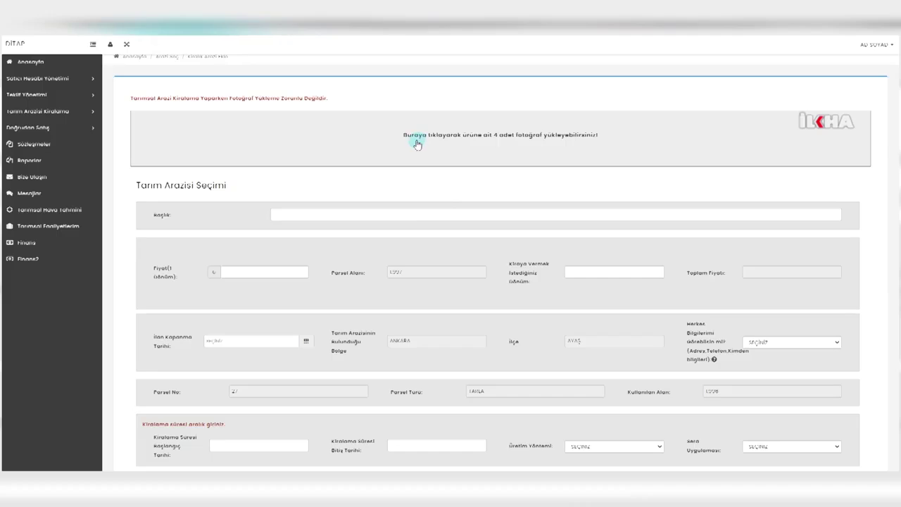
left_click(491, 146)
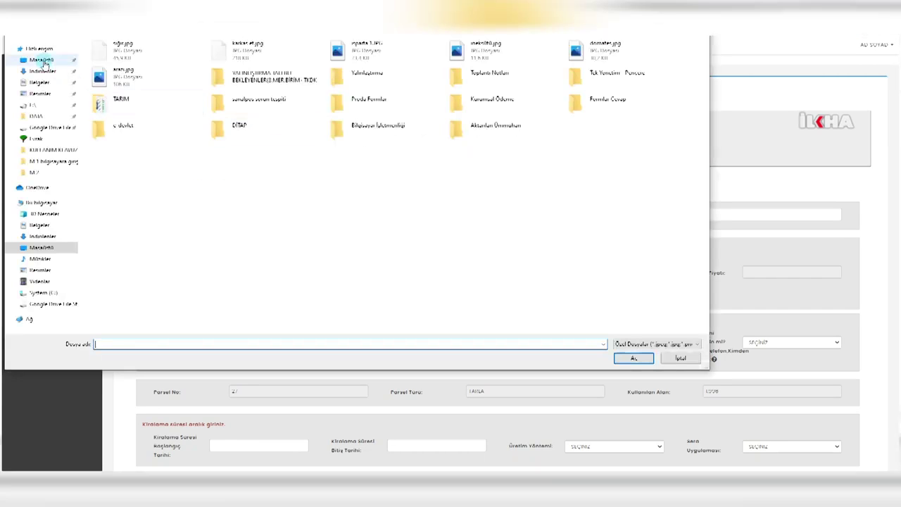
left_click(114, 76)
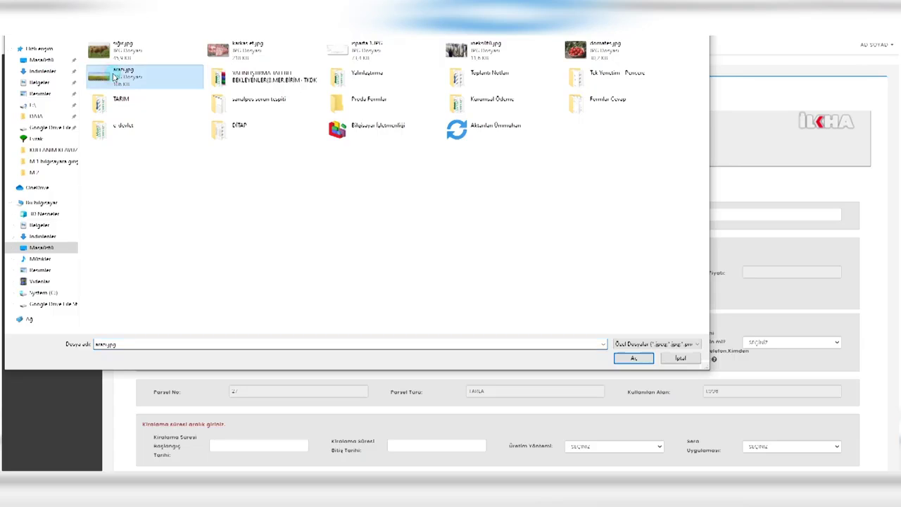
double_click(114, 75)
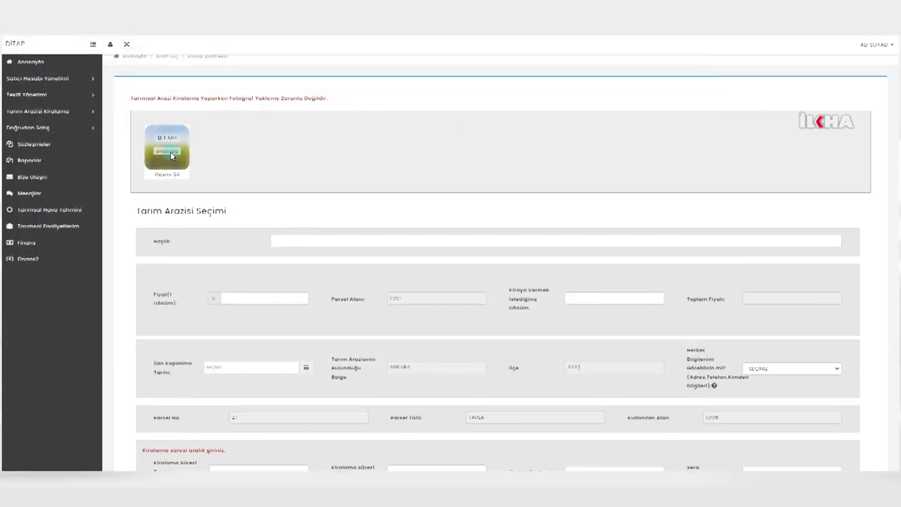
Title the listing "KİRALIK - AYAŞ TARIM ARAZİSİ" and set the price per dönüm to 500
left_click(289, 237)
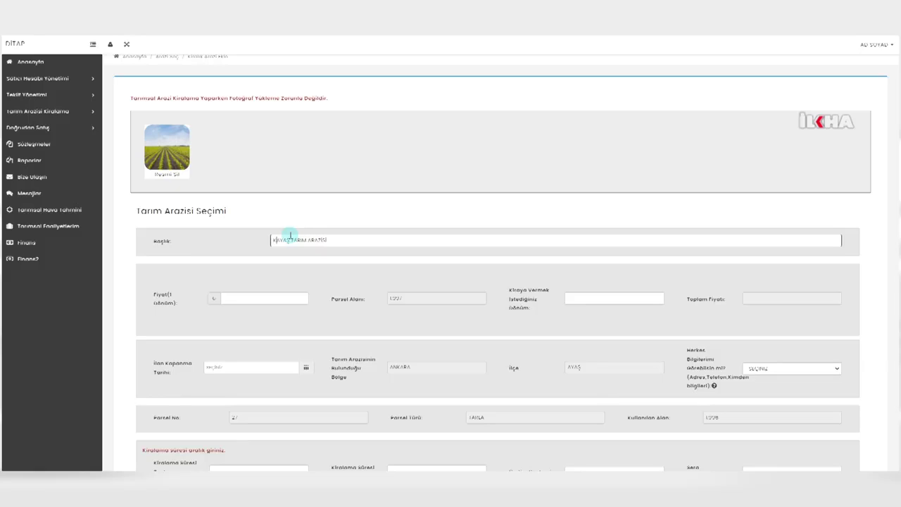
type("AY")
left_click(250, 299)
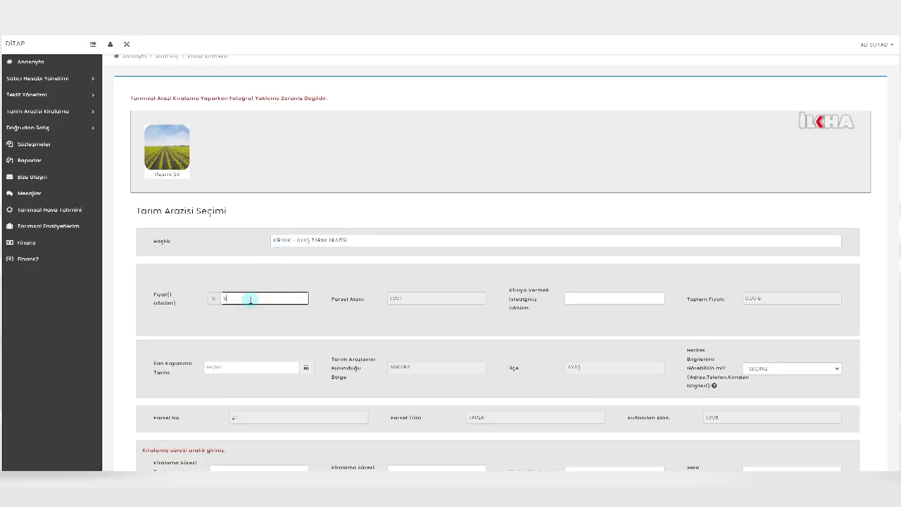
type("500")
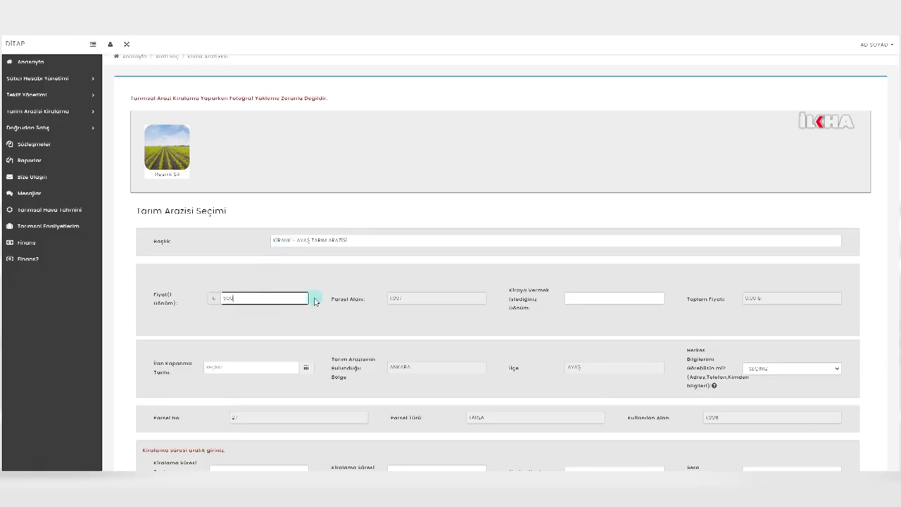
Set the area offered for rent to the full parcel area, 1.997 dönüm
left_click(393, 298)
left_click_drag(392, 298, 405, 298)
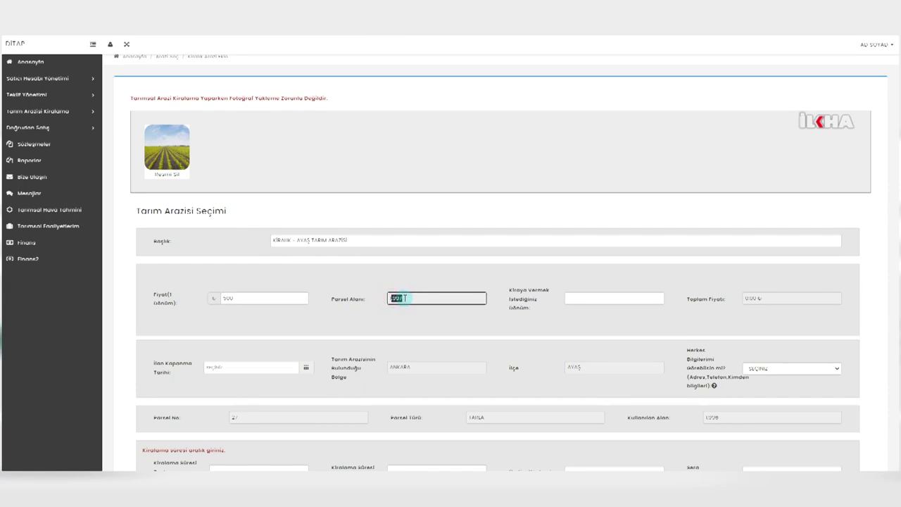
left_click(402, 298)
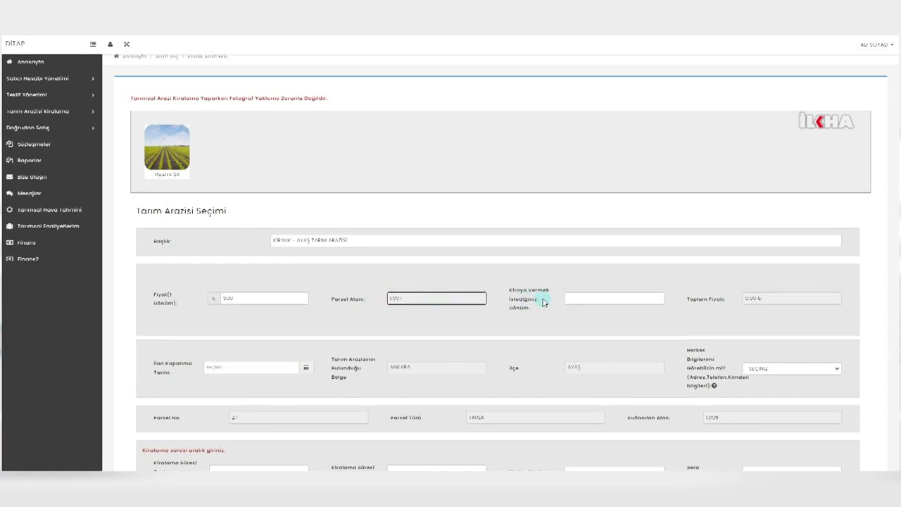
left_click(573, 300)
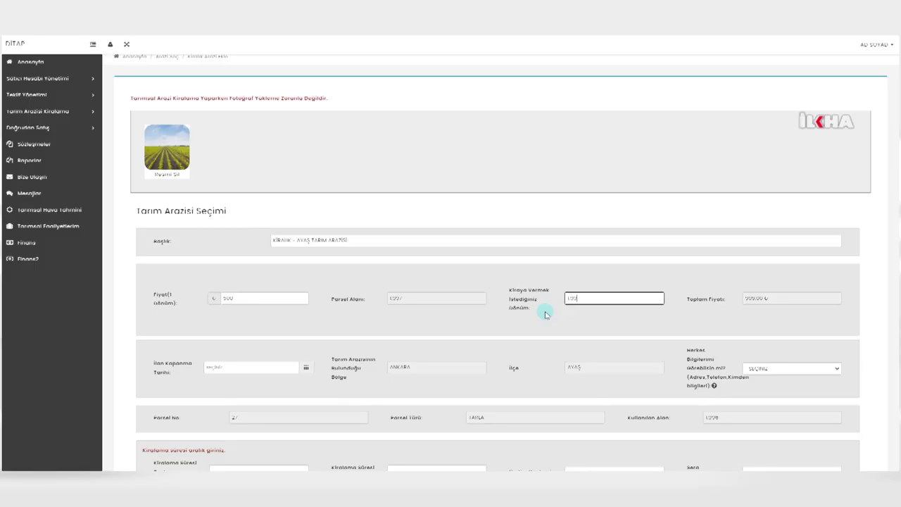
left_click(546, 314)
Set the listing closing date to 31-12-2020 and the contact information visibility to "Herkes Görebilsin"
scroll(546, 315, "down", 5)
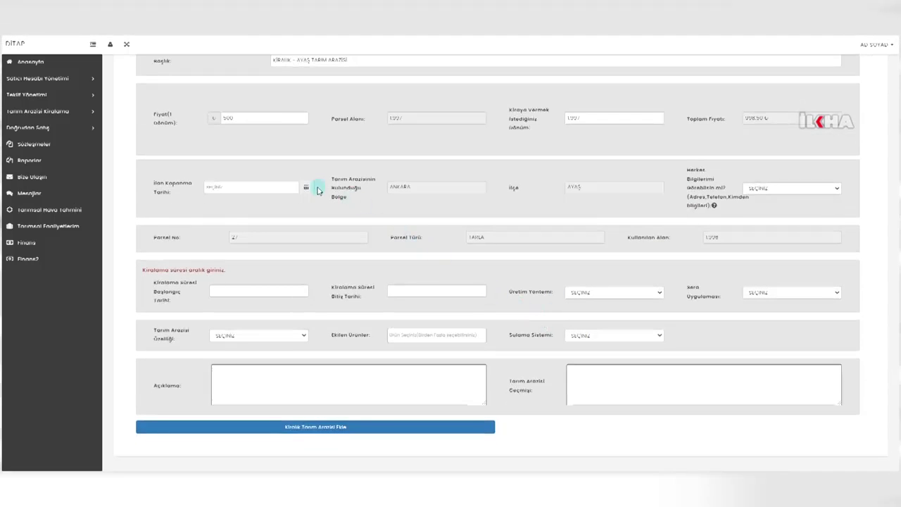
left_click(307, 188)
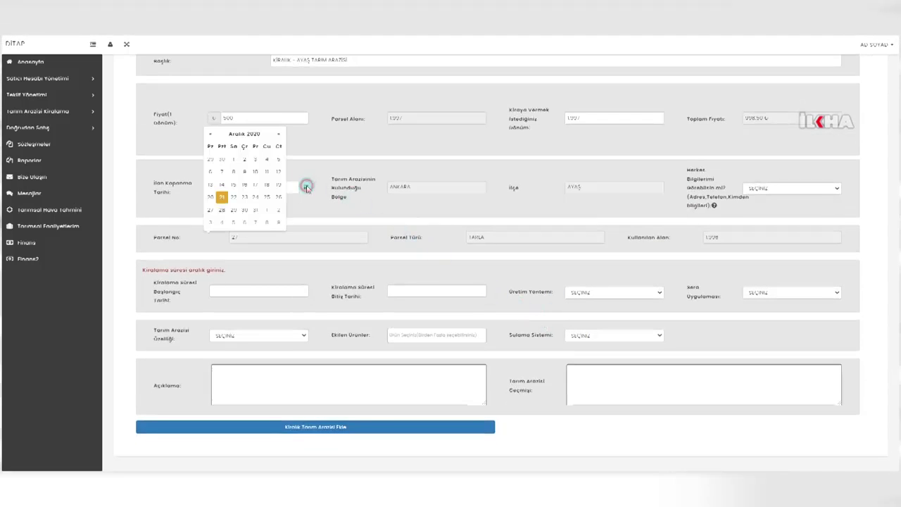
left_click(257, 211)
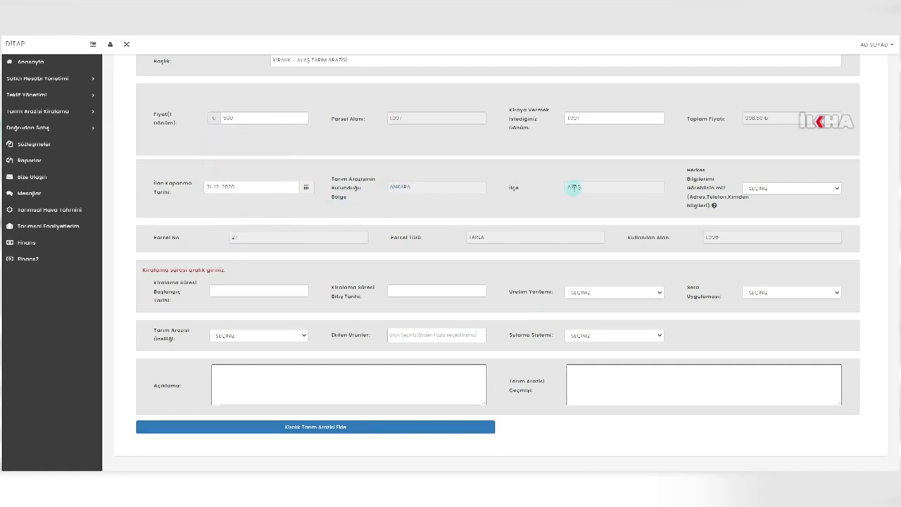
left_click(759, 188)
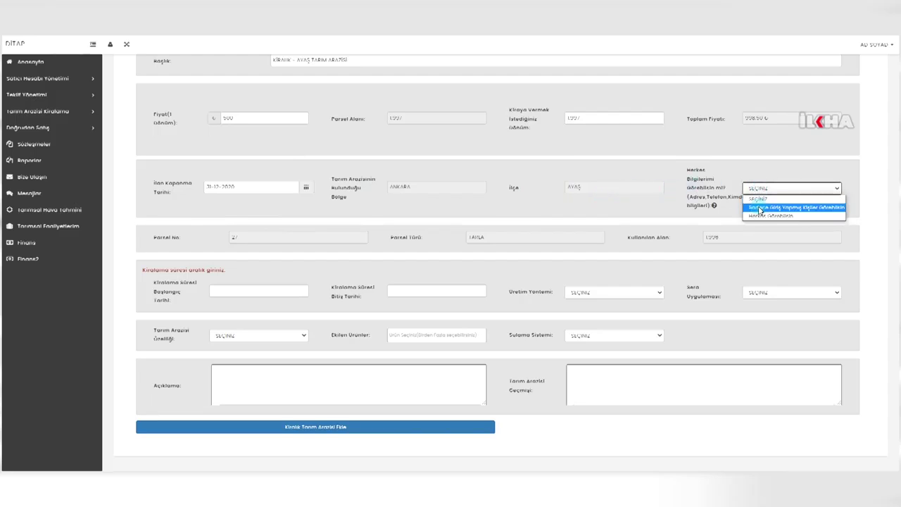
left_click(761, 216)
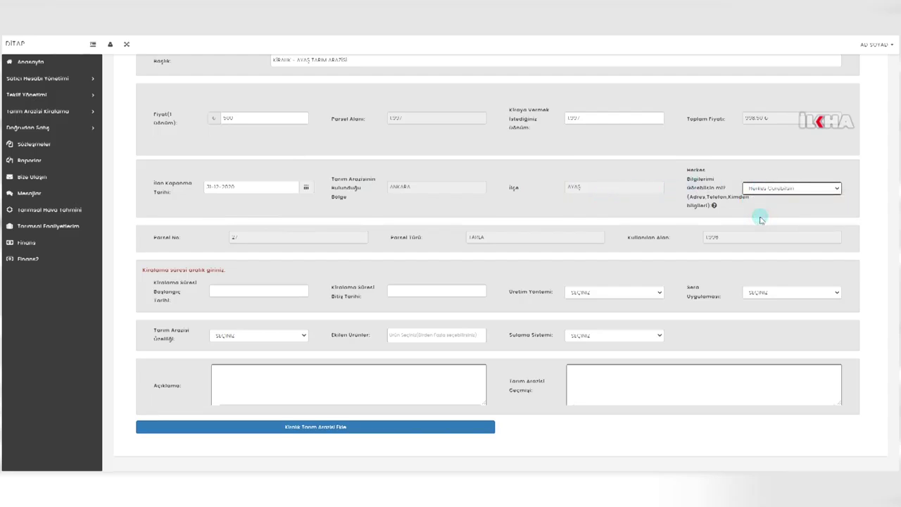
Set the rental period to start on 01-01-2021 and end on 31-07-2021
left_click(263, 289)
left_click(285, 135)
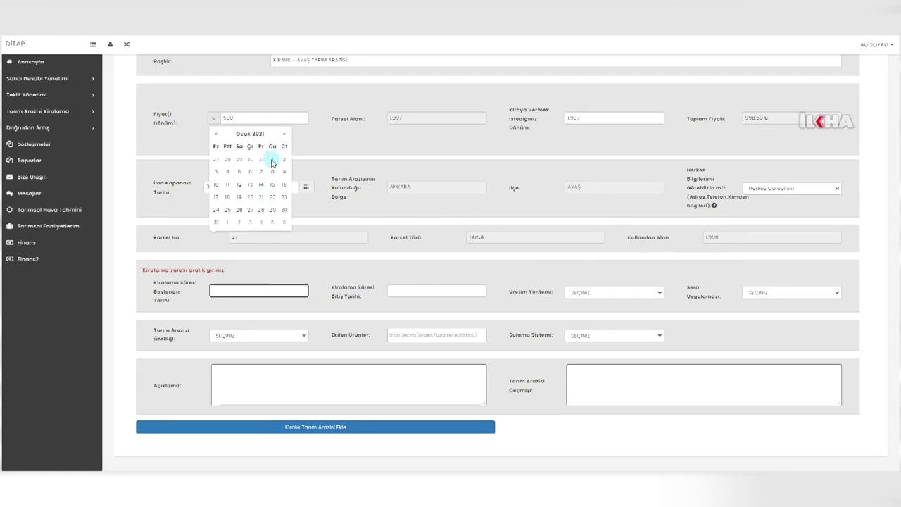
left_click(273, 162)
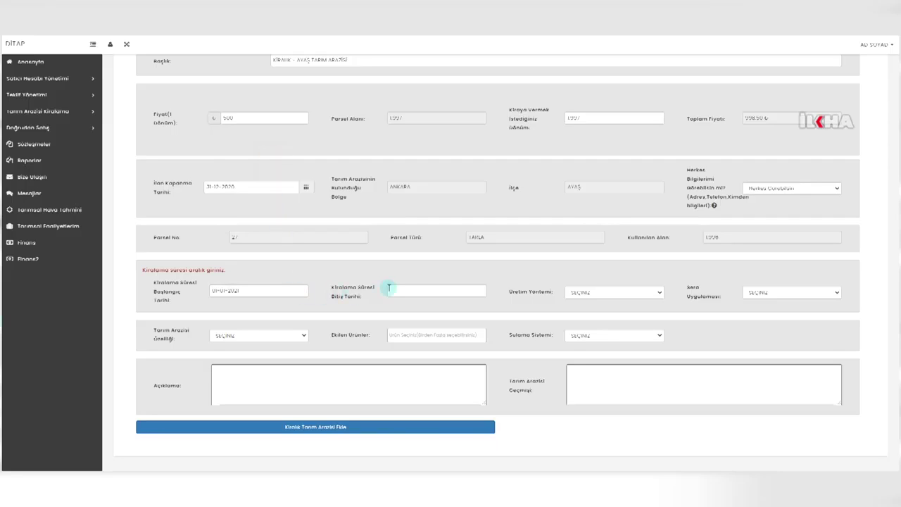
left_click(391, 289)
left_click(461, 134)
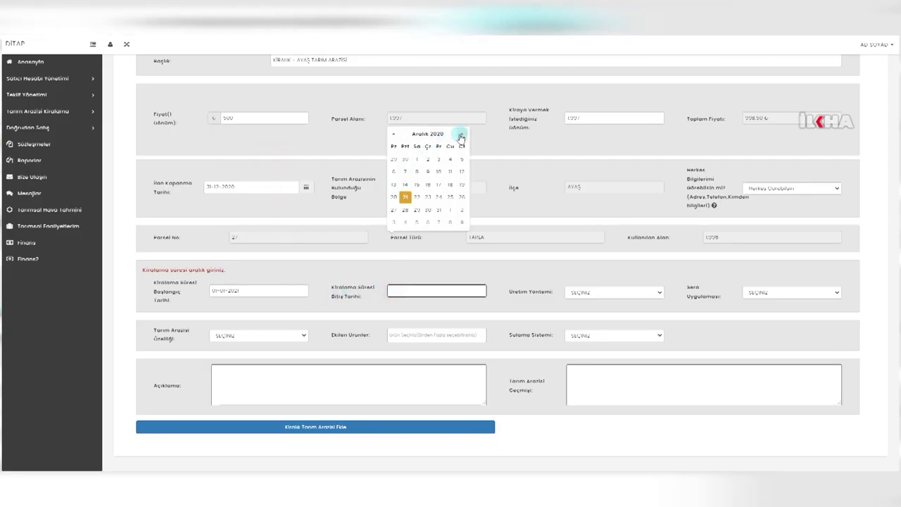
left_click(462, 135)
left_click(461, 135)
left_click(461, 135)
left_click(460, 135)
left_click(460, 135)
left_click(461, 135)
left_click(462, 210)
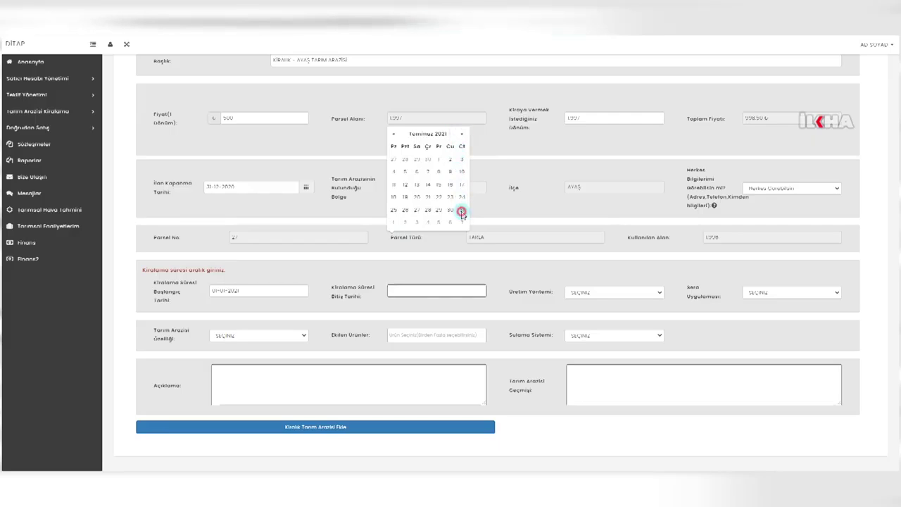
Set the production method to "Geleneksel Tarım" and the greenhouse application to "Hayır"
left_click(590, 293)
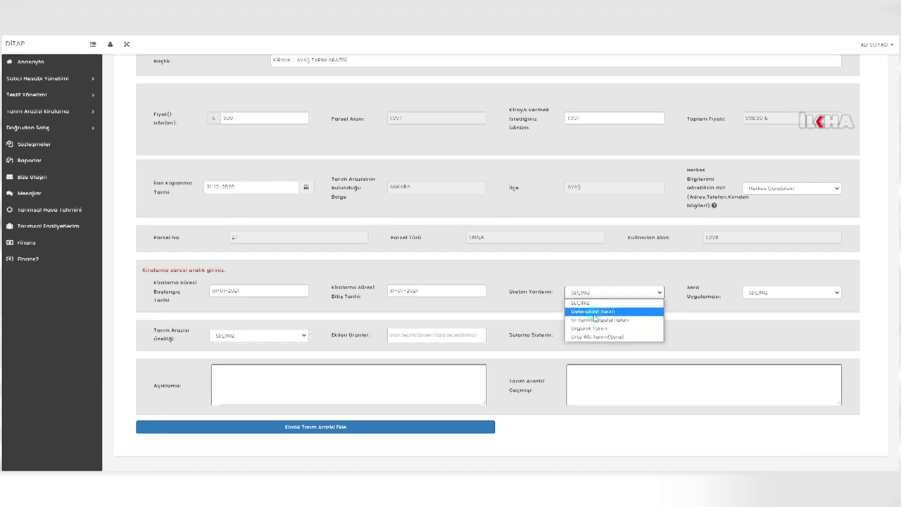
left_click(595, 315)
left_click(808, 291)
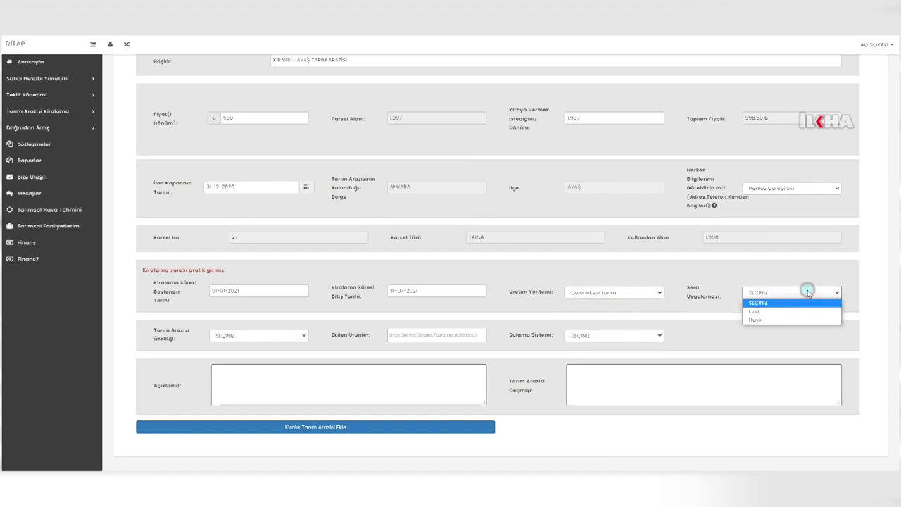
left_click(810, 319)
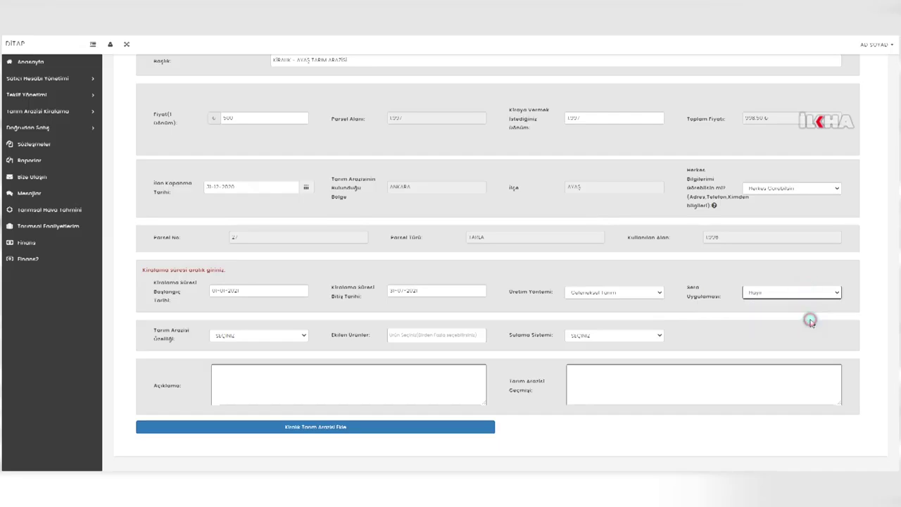
Set the land feature to "Sulu" and add DOMATES and BİBER as the planted crops
left_click(305, 335)
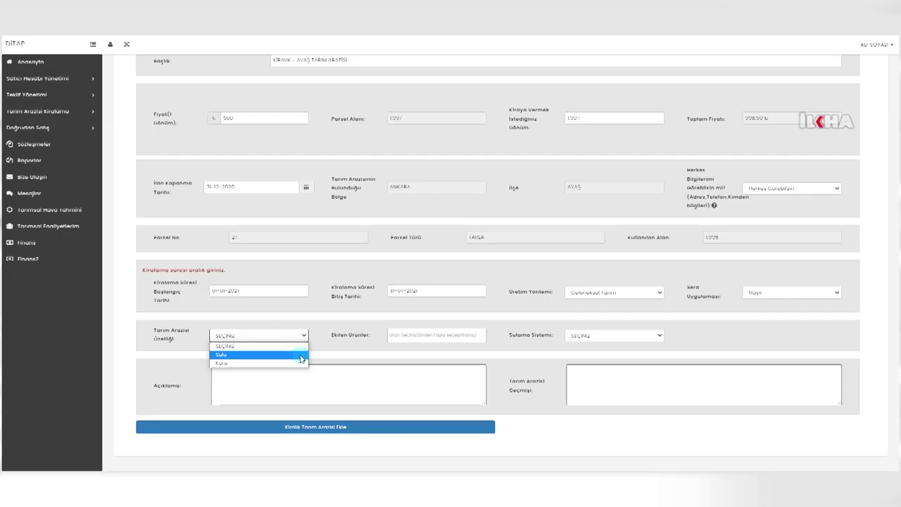
left_click(300, 359)
left_click(384, 336)
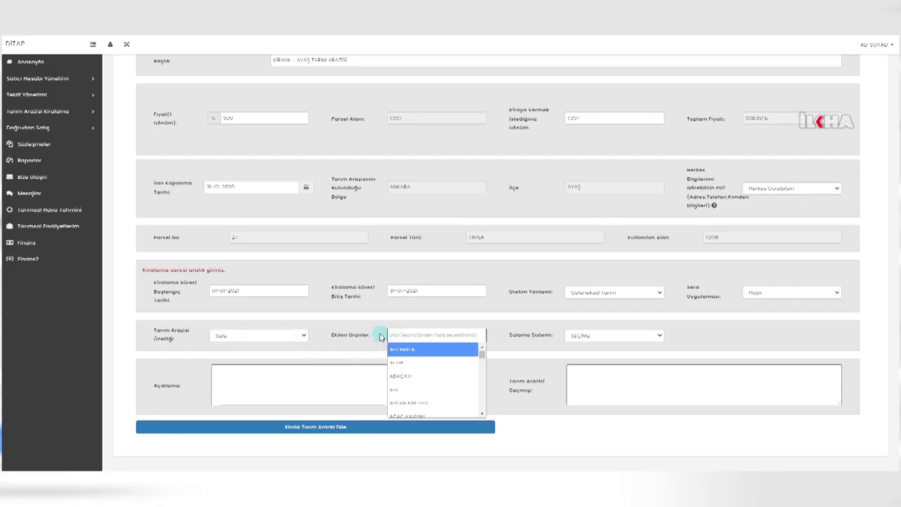
type("DOMATES")
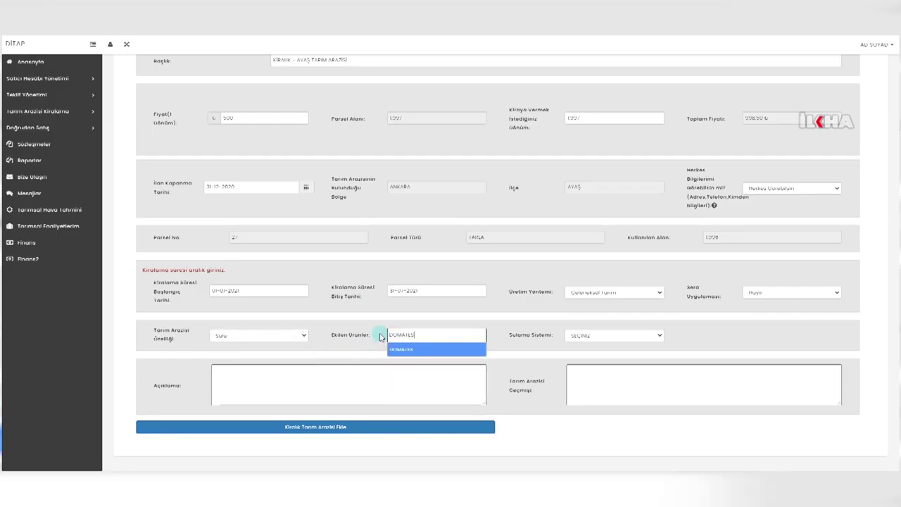
left_click(417, 352)
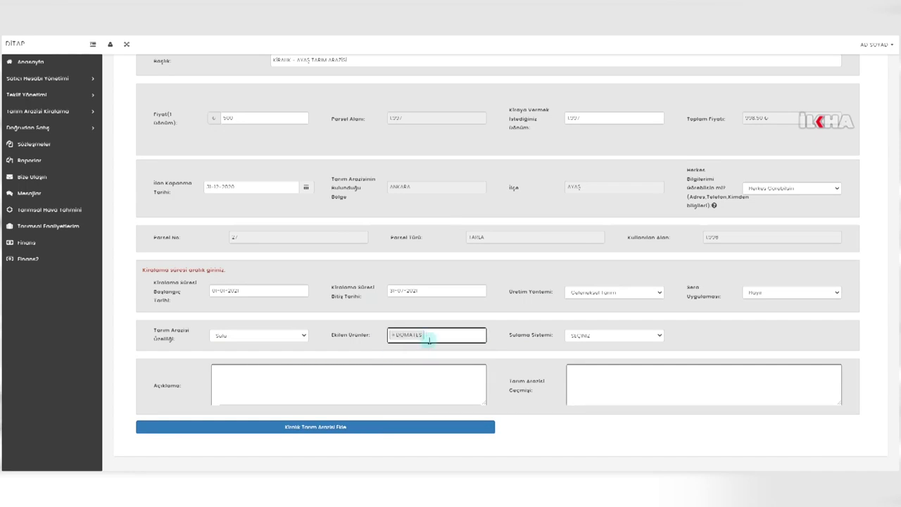
type("bi")
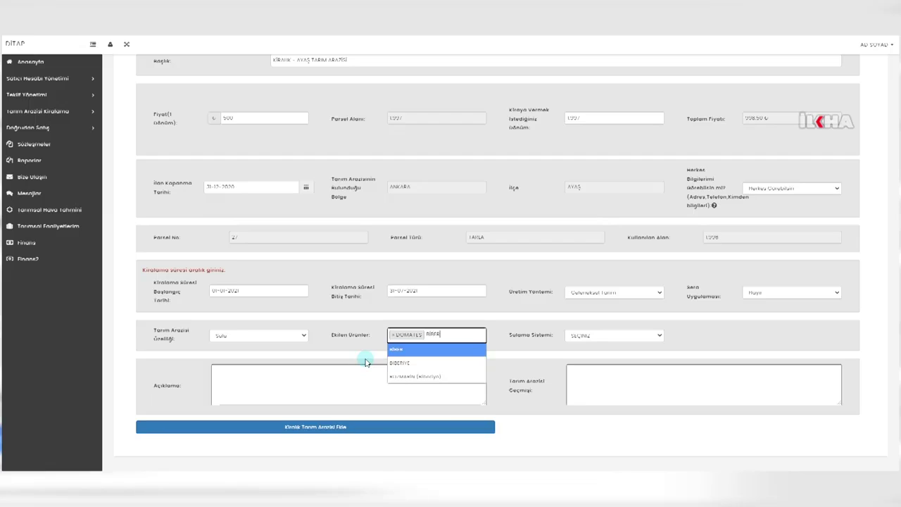
type("ber")
left_click(398, 350)
Set the irrigation system to "Var" and its type to "Yüzey Sulama"
left_click(598, 336)
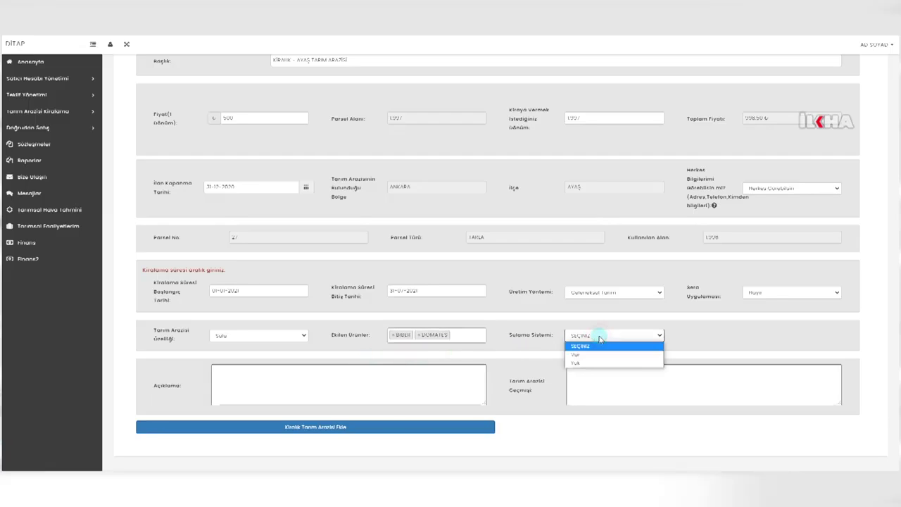
left_click(599, 355)
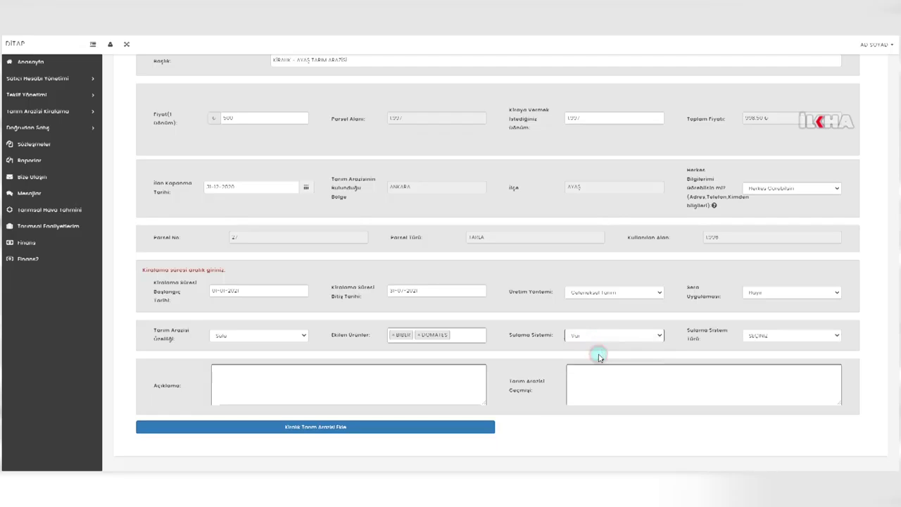
left_click(789, 338)
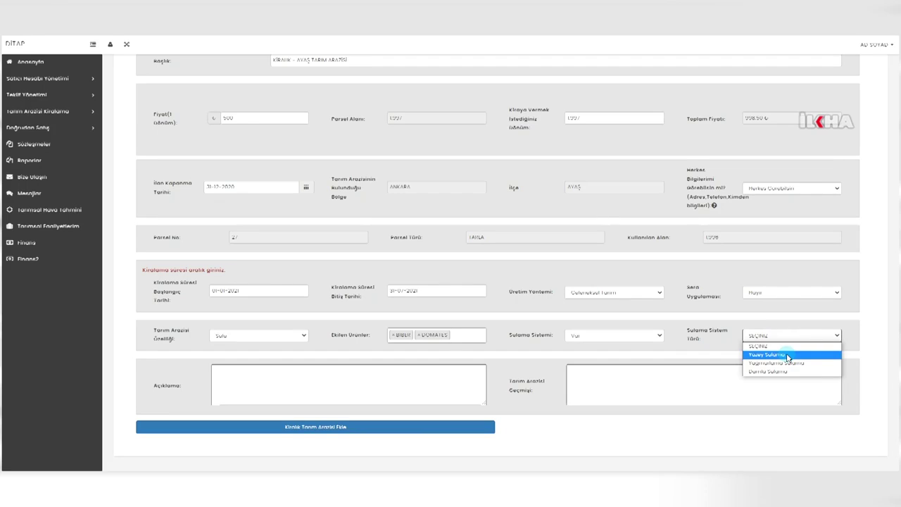
left_click(787, 356)
Enter the description "KİRALAMA İLE İLGİLİ AÇIKLAMALAR" and land history "TARIM ARAZİSİ GEÇMİŞİ İLE İLGİLİ BİLGİLER", and submit the rental listing
left_click(305, 378)
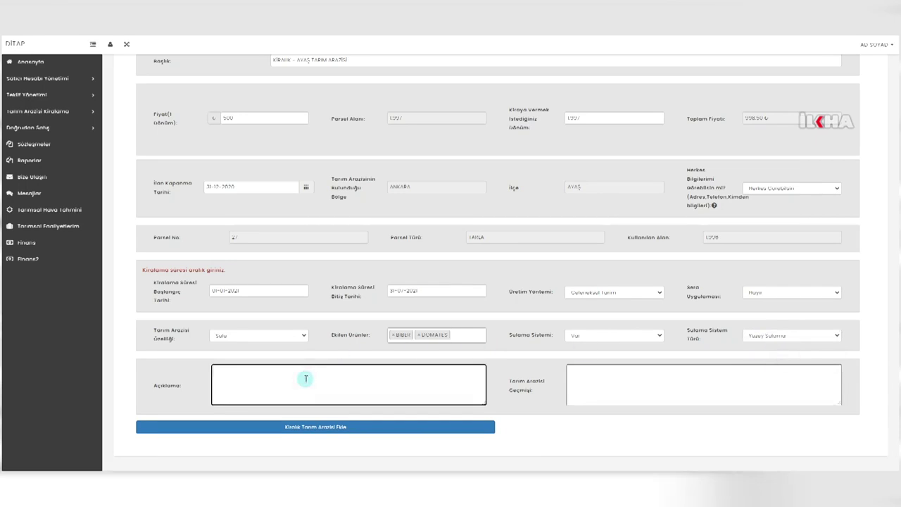
type("KIRALAMA İLE İLGİLİ AÇIKLAMALAR")
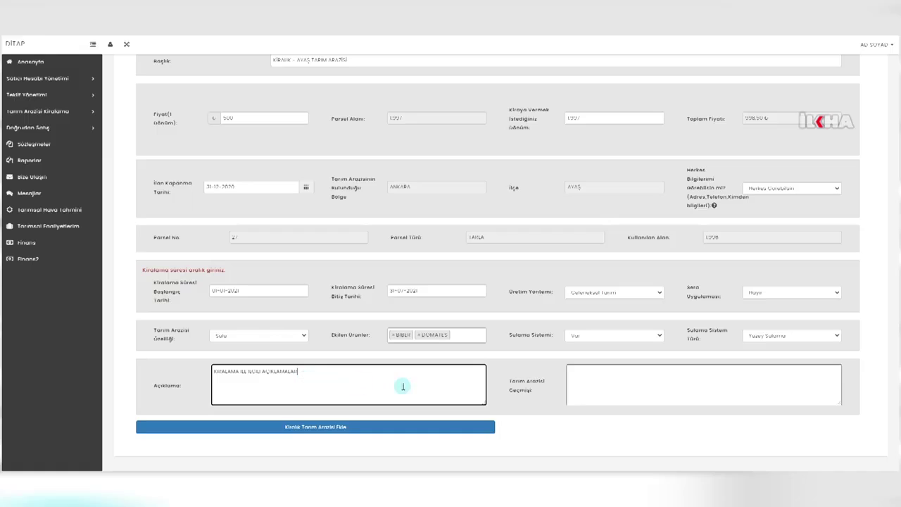
left_click(578, 384)
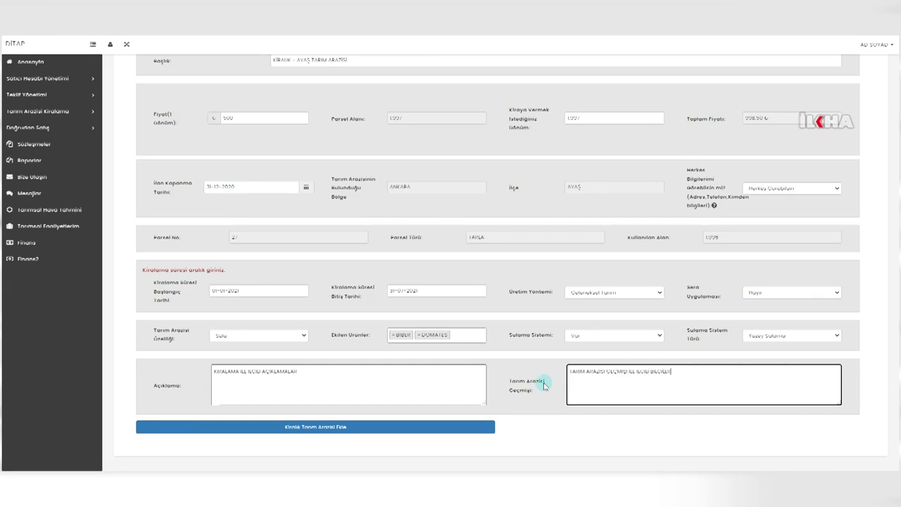
left_click(399, 428)
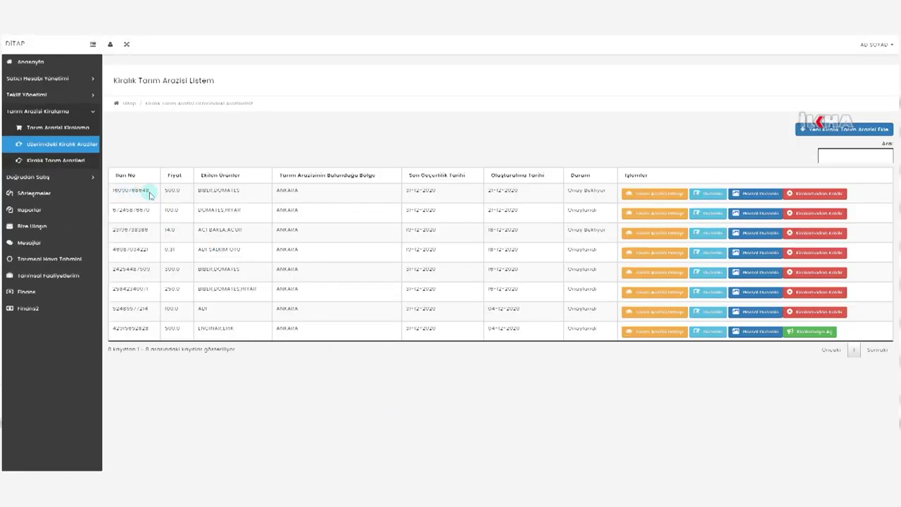
Review the new listing's row and status in the rental land list and open its land details
left_click(114, 190)
left_click_drag(114, 190, 602, 199)
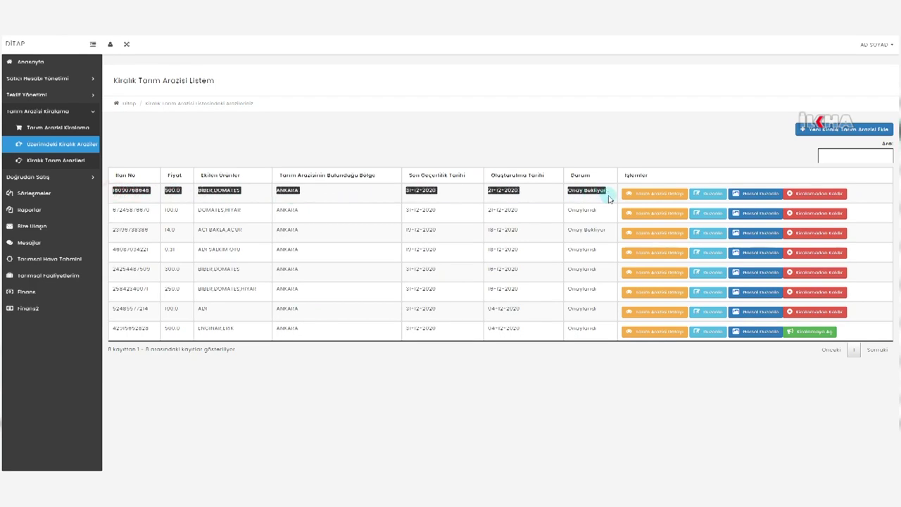
left_click(591, 195)
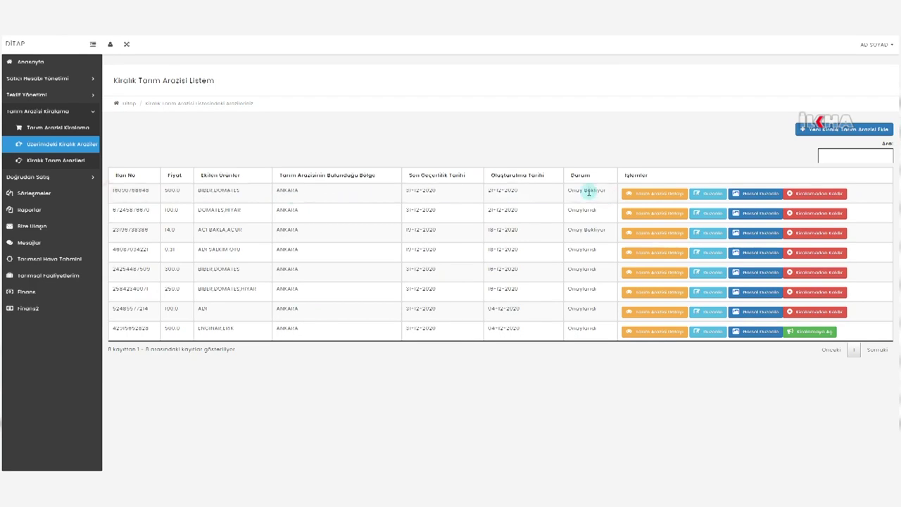
left_click(653, 195)
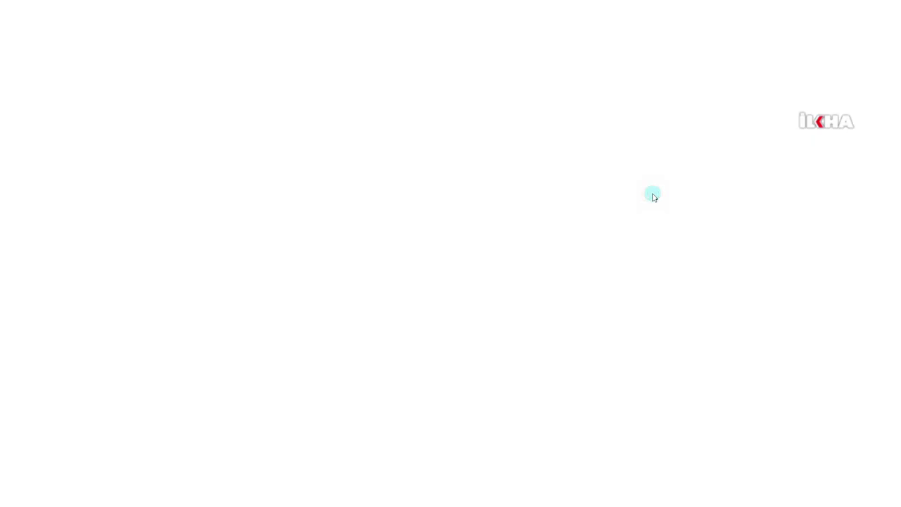